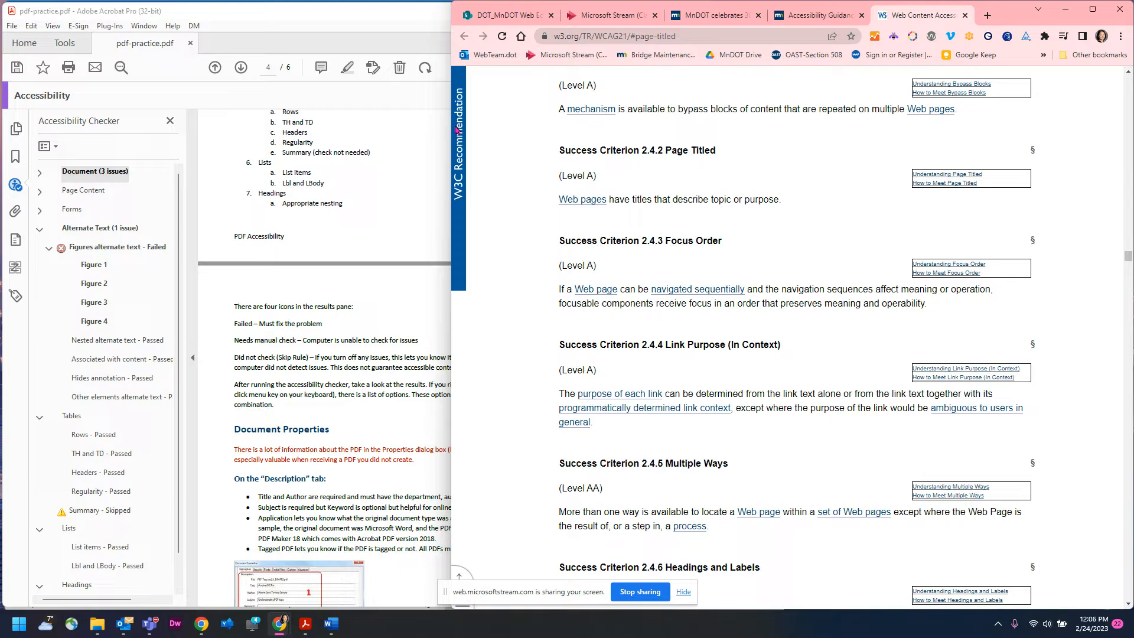
Switch to the pdf-practice.pdf window in Adobe Acrobat, maximize it, and expand the Document category of the accessibility check results
click(393, 41)
scroll(390, 265, up, 1)
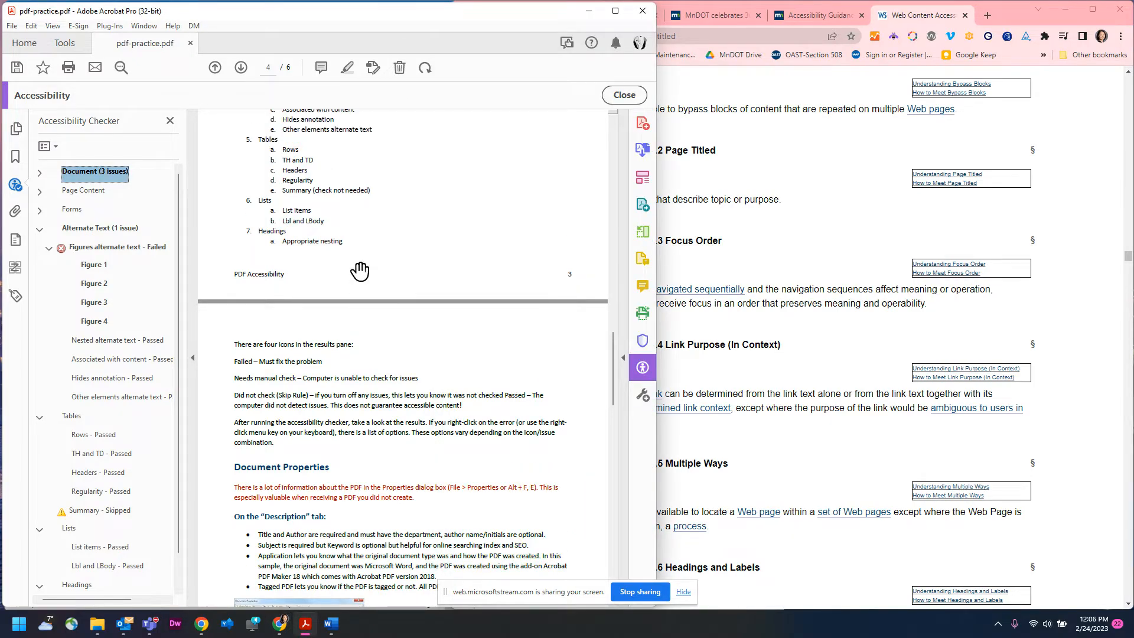
click(38, 171)
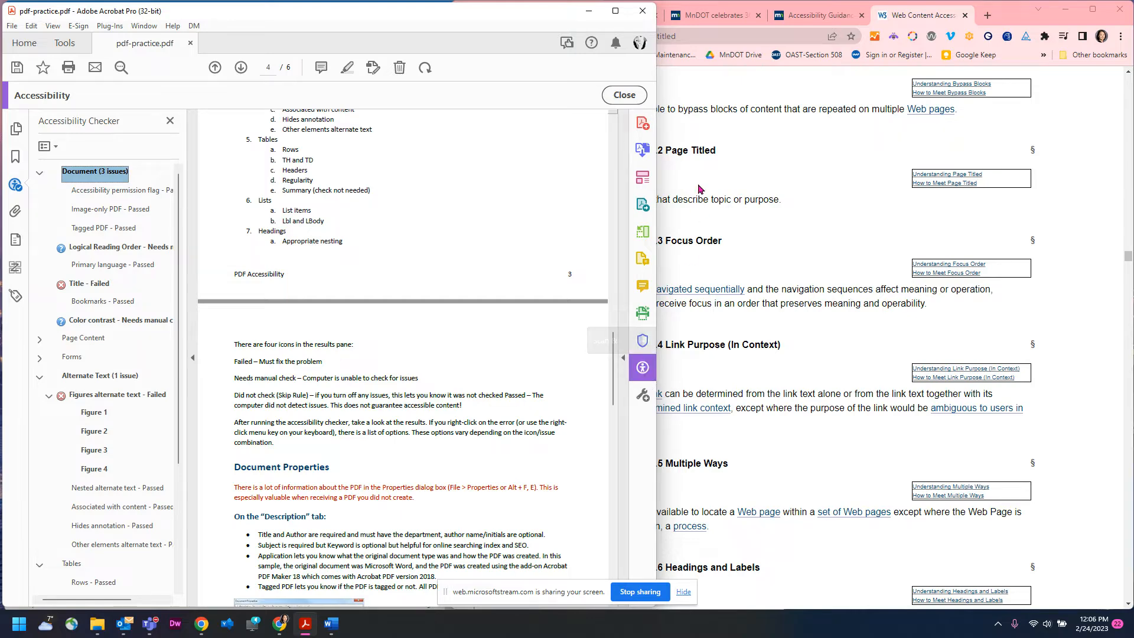
click(618, 12)
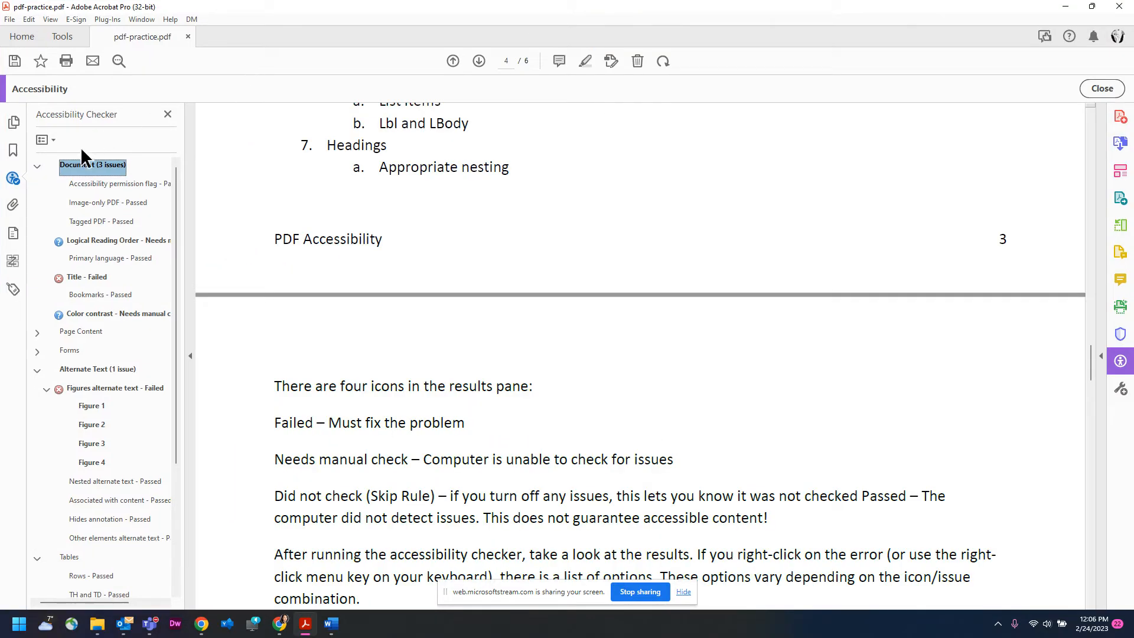
click(36, 165)
click(36, 165)
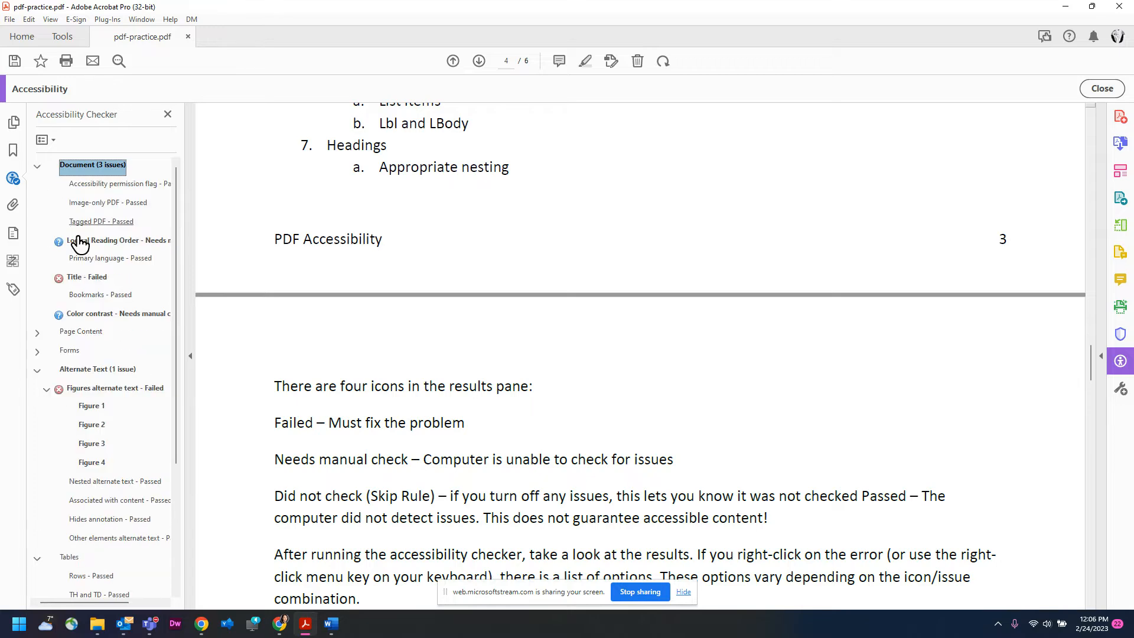
Select the failed Title check and read the Document Properties guidance in the PDF
click(82, 278)
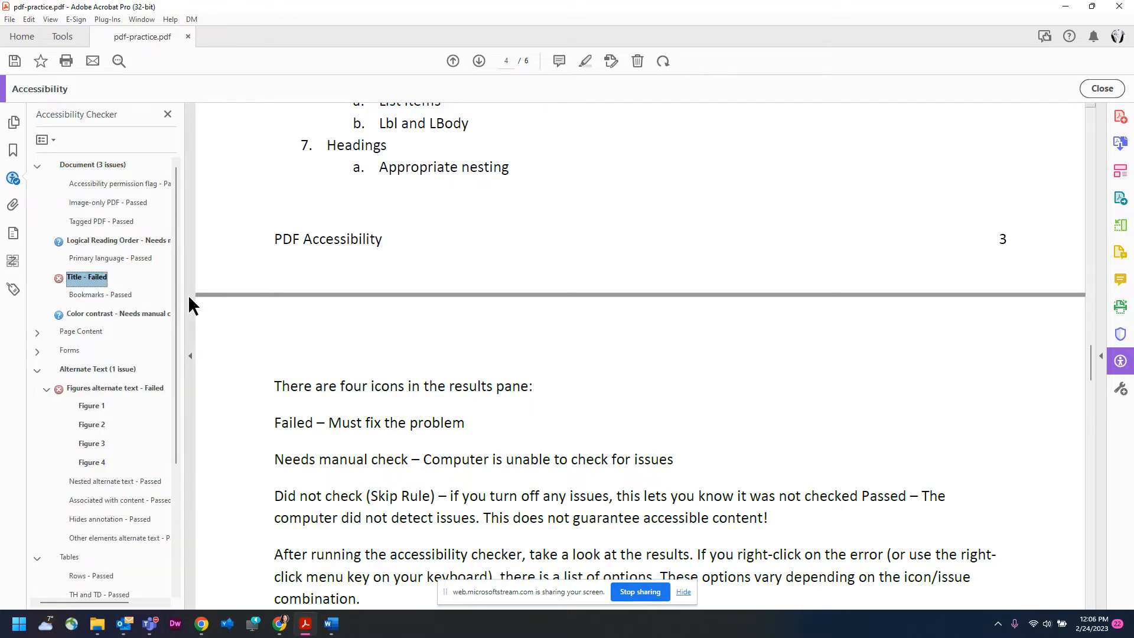
scroll(266, 312, down, 10)
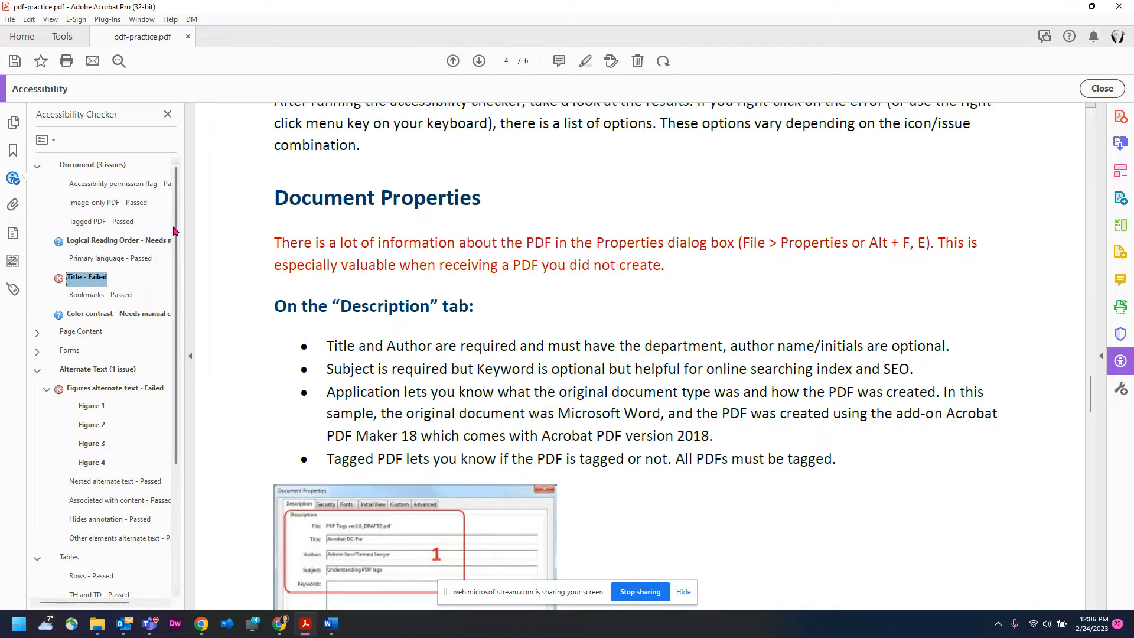
click(9, 20)
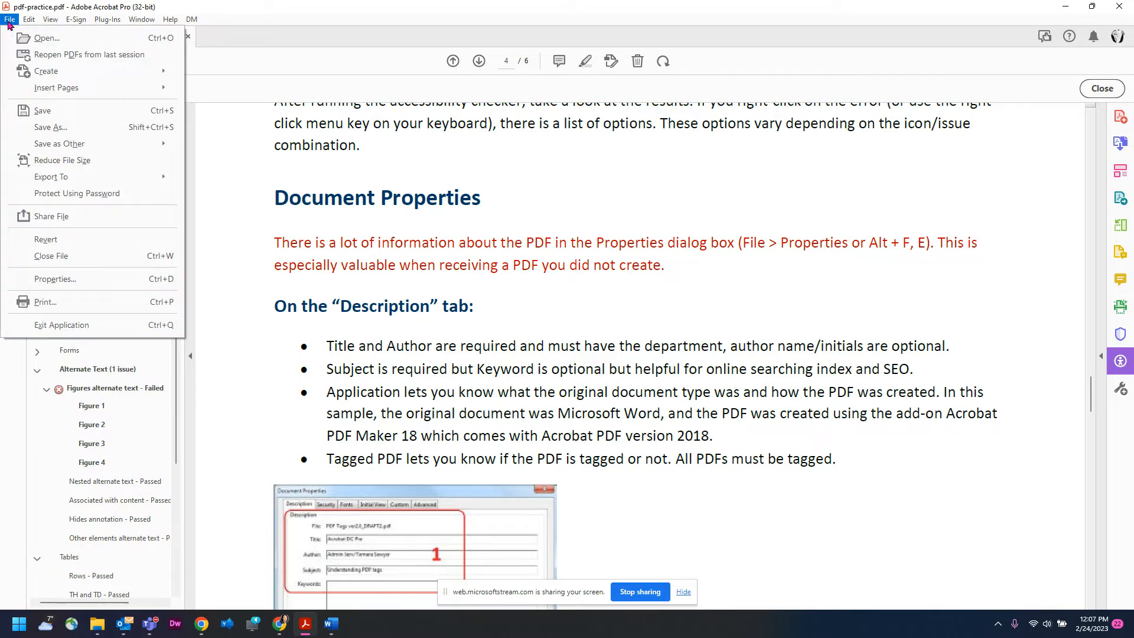
click(455, 23)
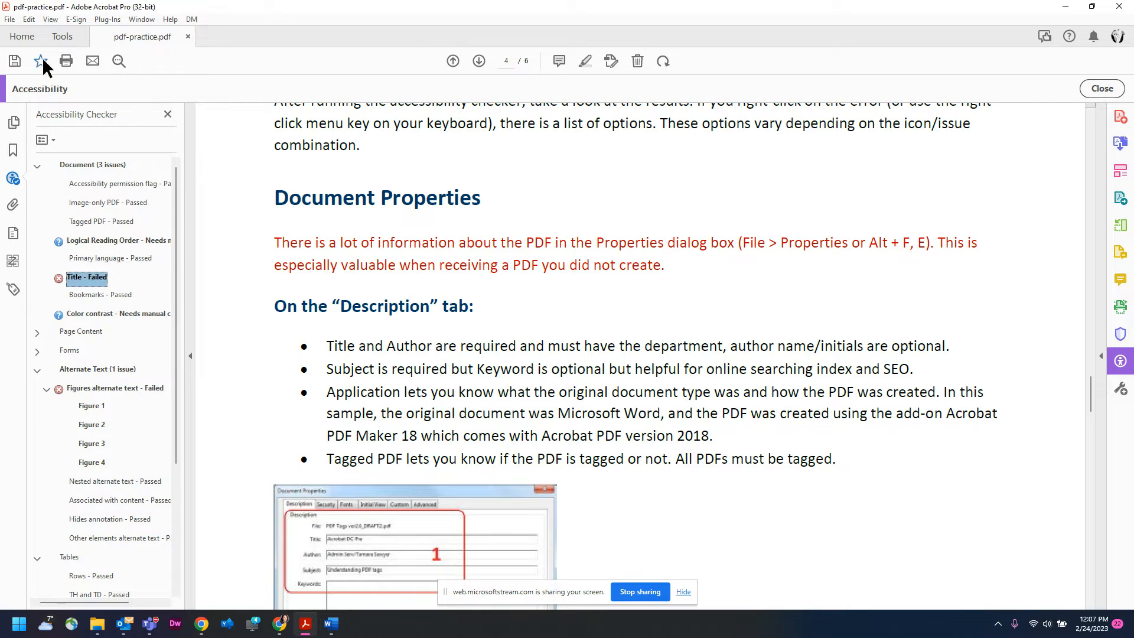
Set the PDF's initial view properties to show the Document Title, apply them, and recheck the Title rule
click(10, 19)
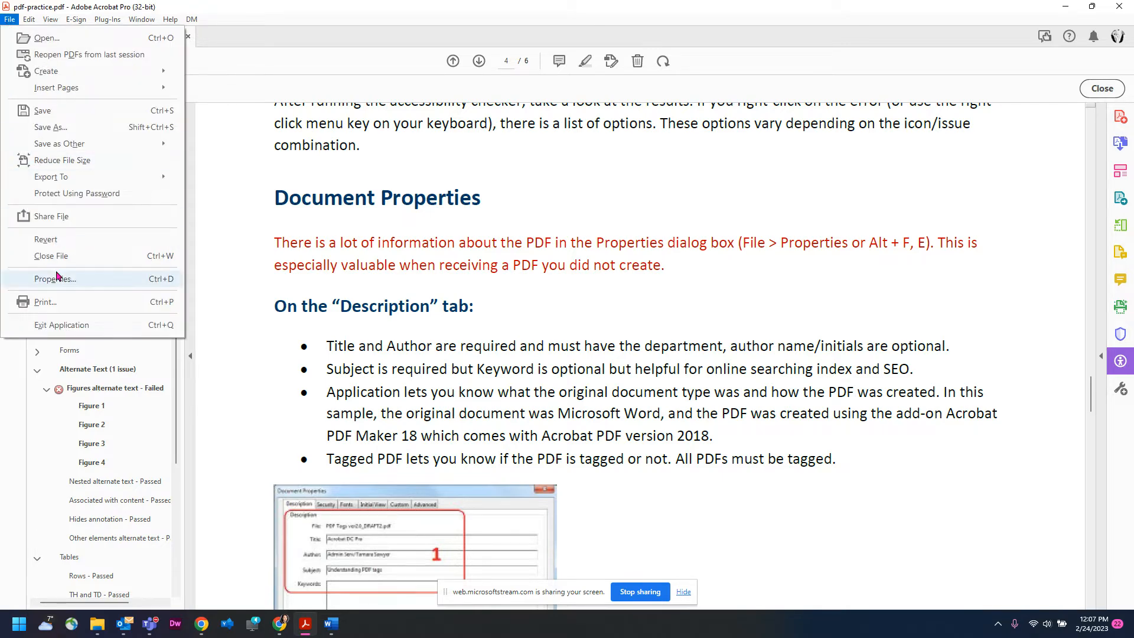
click(55, 276)
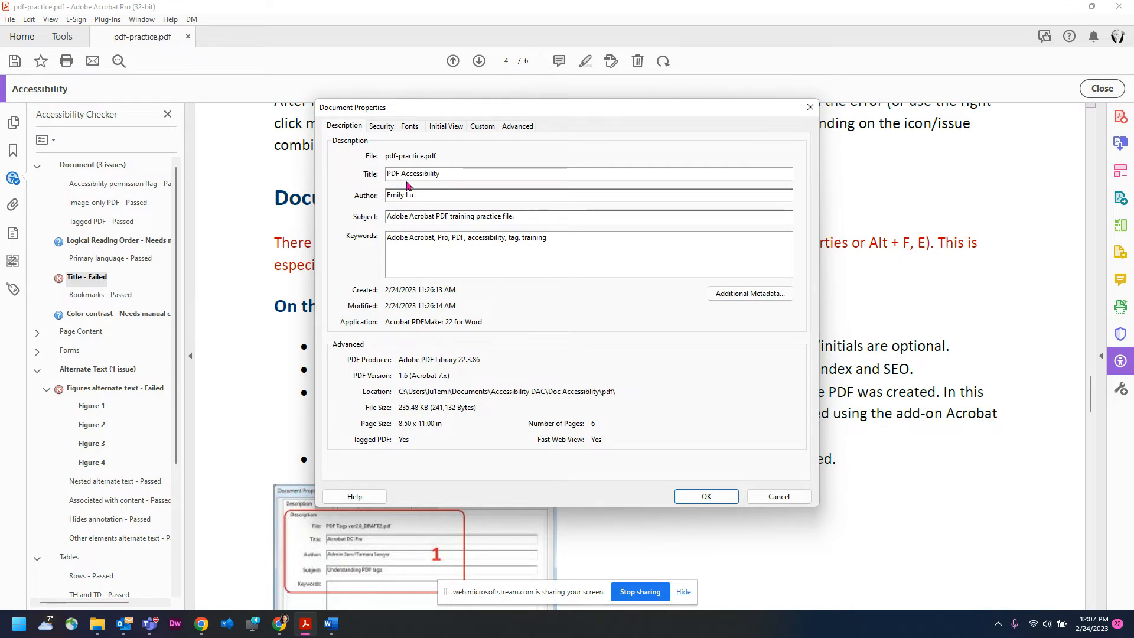
drag(480, 110, 464, 176)
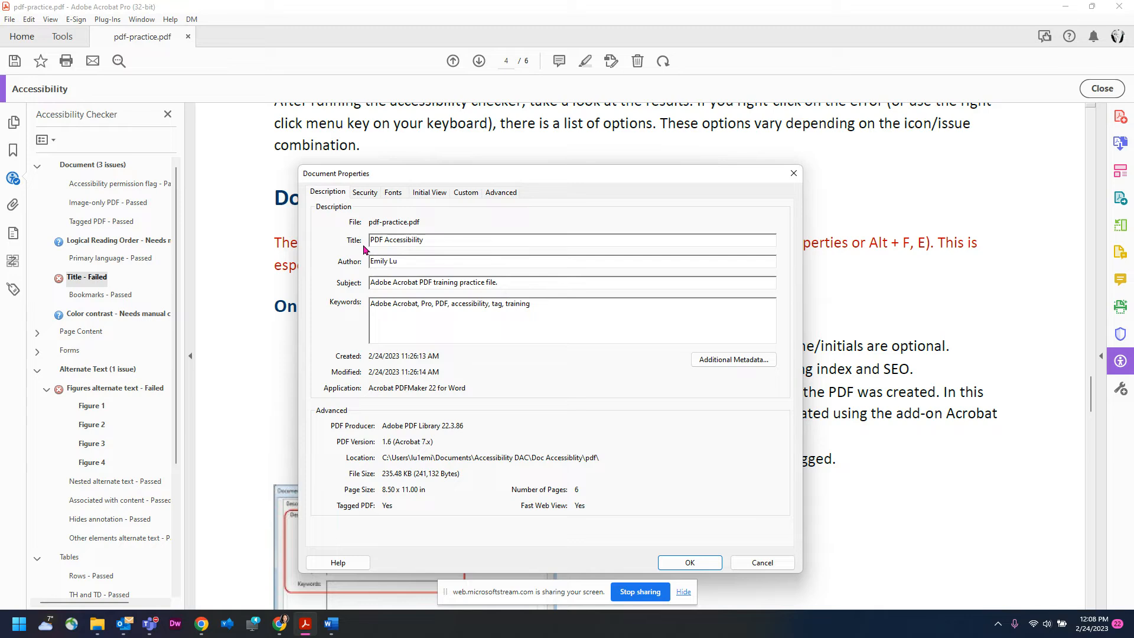
click(423, 196)
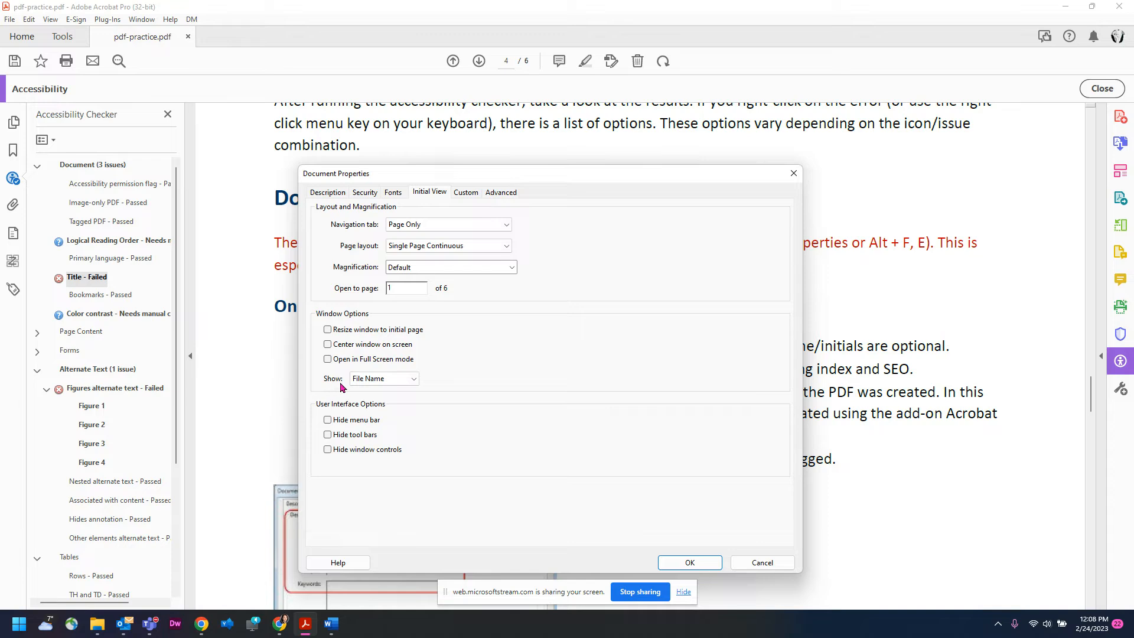
click(380, 386)
click(386, 403)
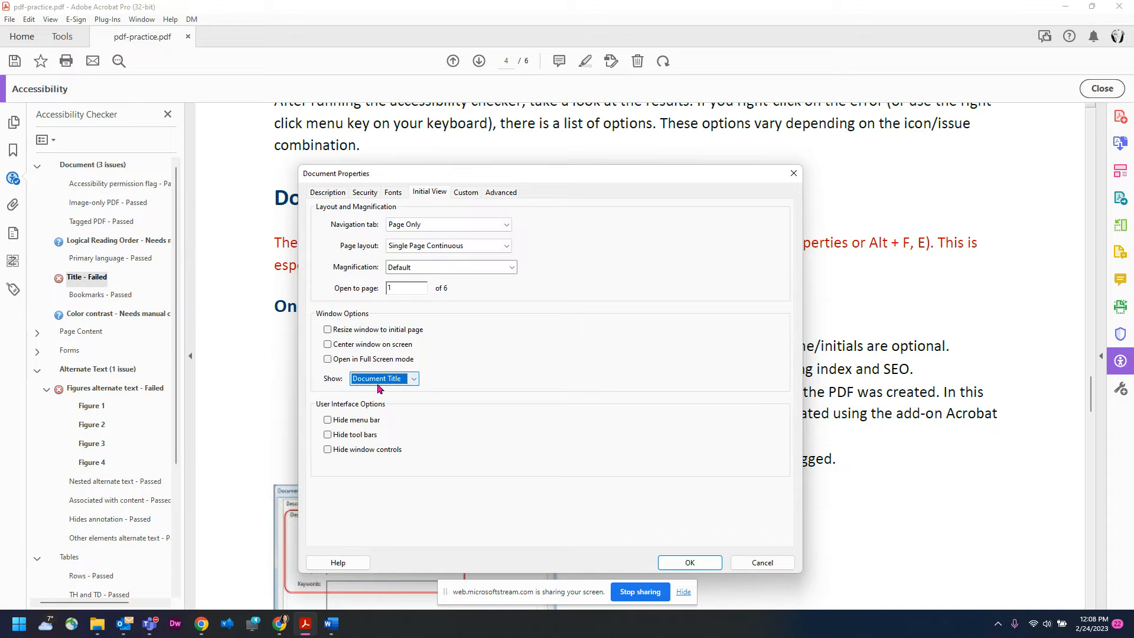
click(689, 562)
right_click(81, 280)
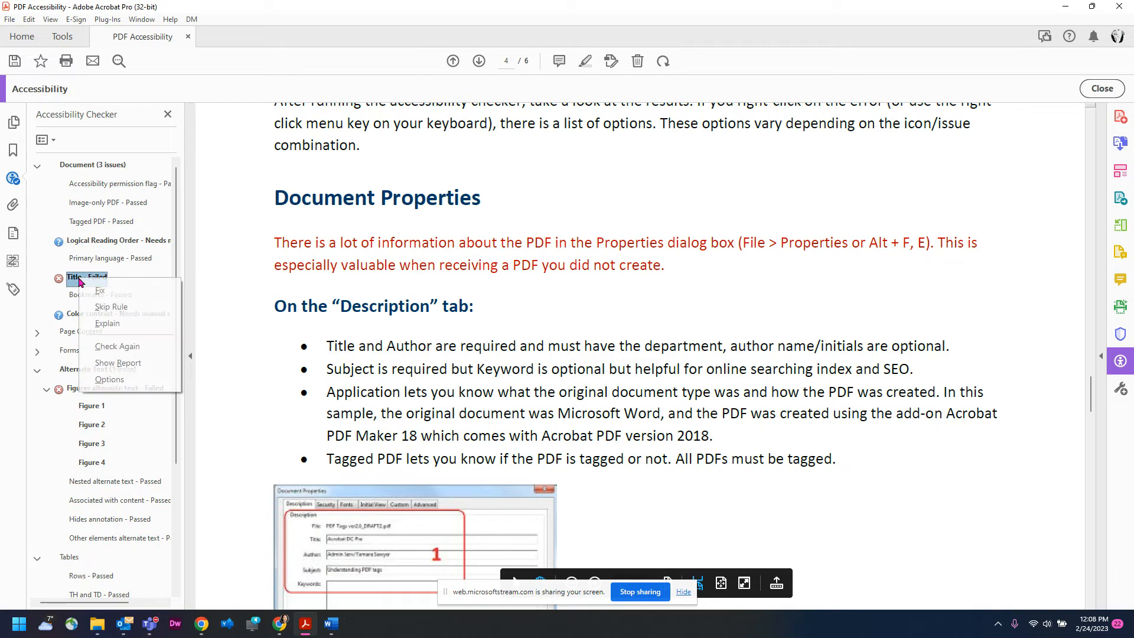
click(124, 346)
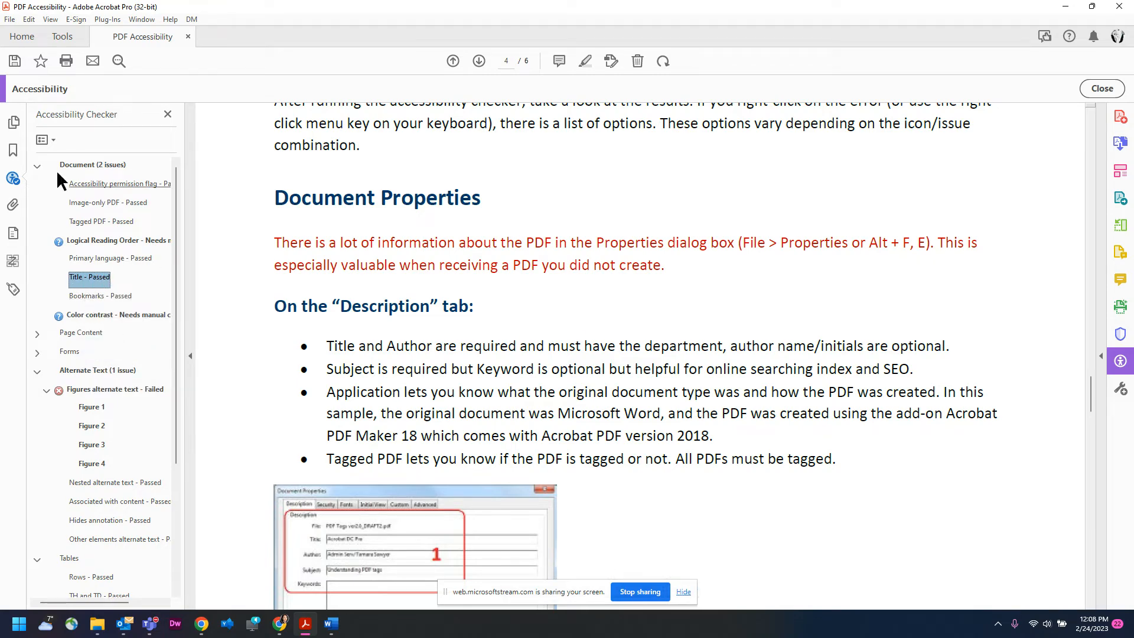
Reopen the document properties and review the title, author, subject and keywords in the description
click(9, 19)
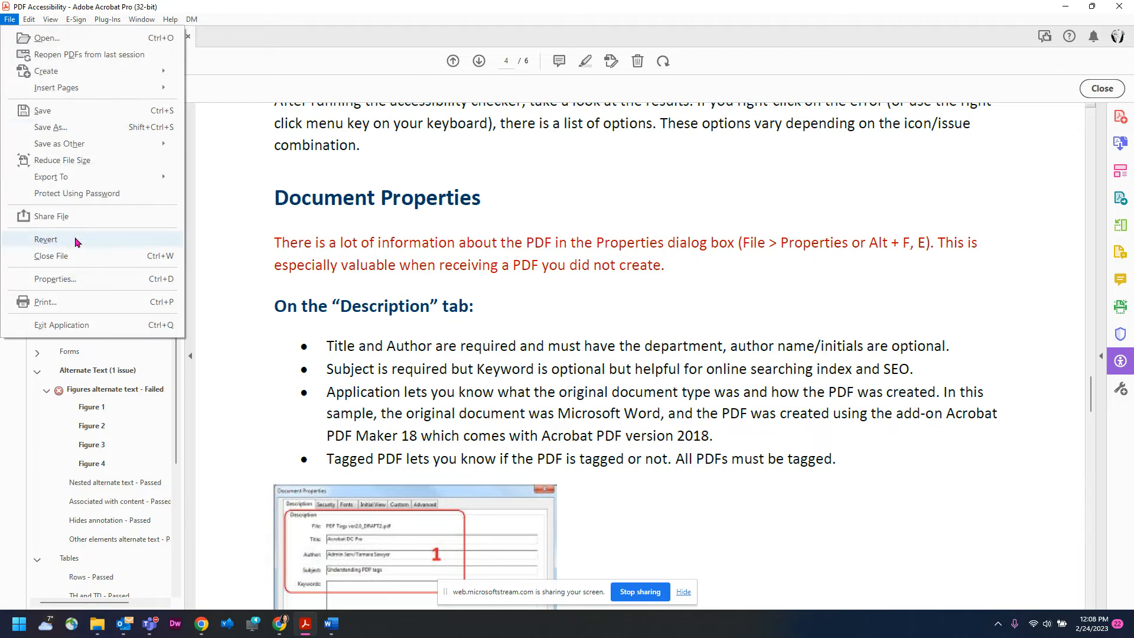
click(72, 279)
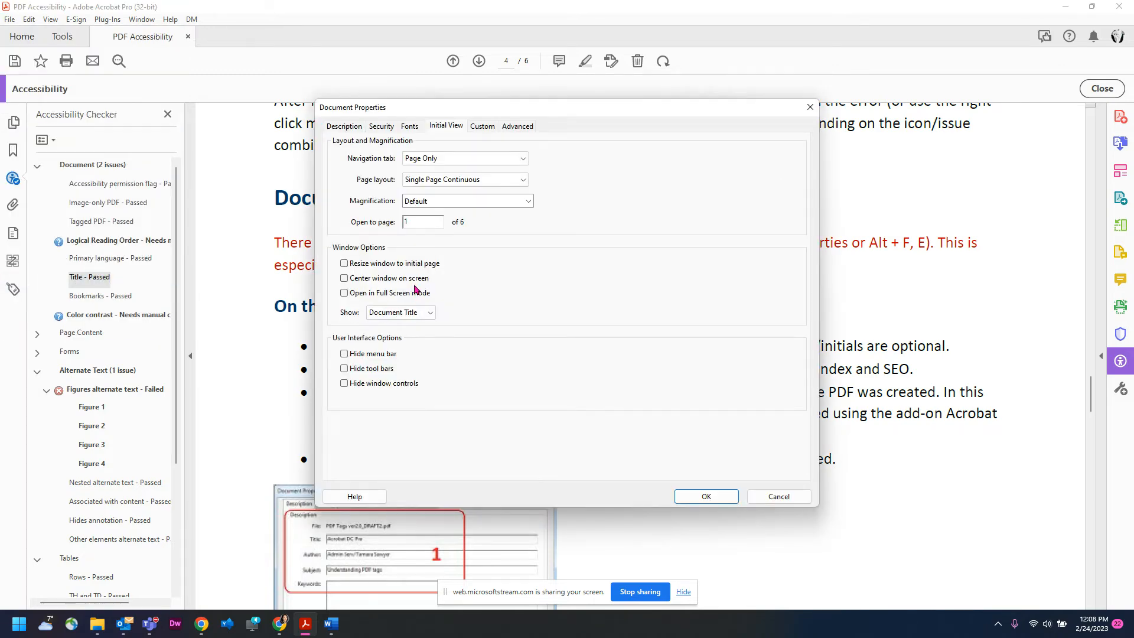
click(341, 129)
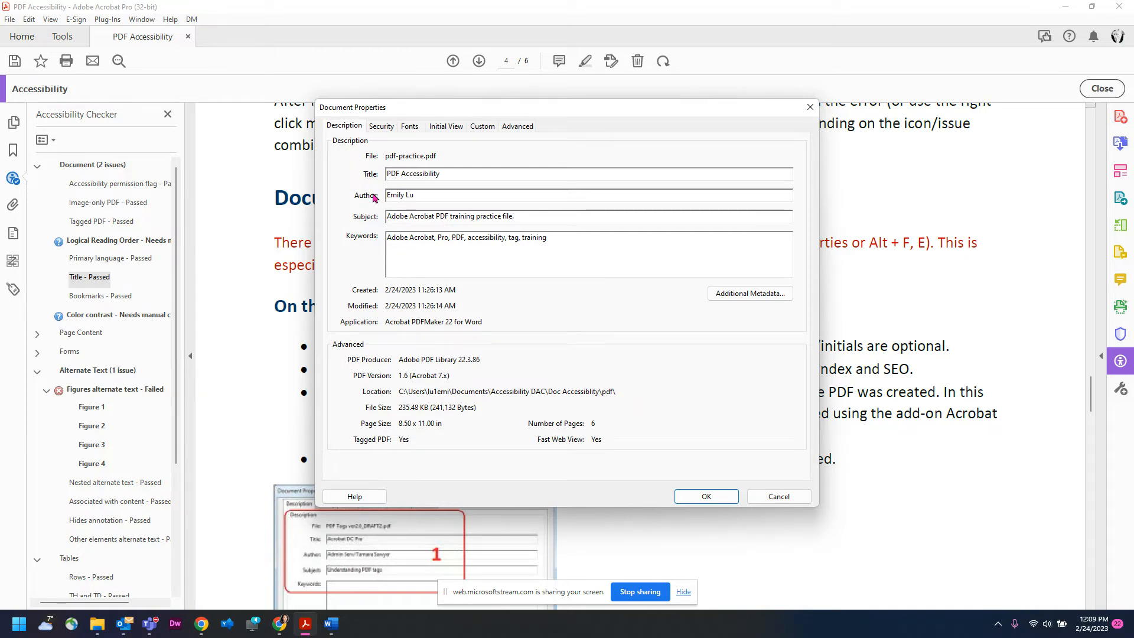
drag(459, 112, 445, 161)
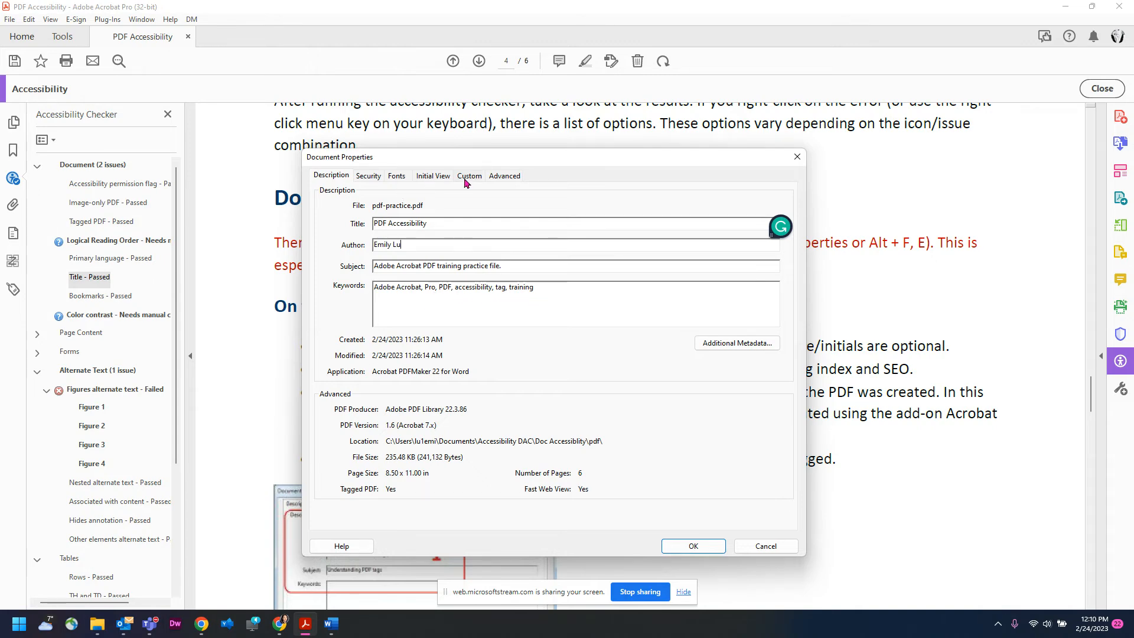
Set the document's reading language to English, review the description details, and apply the properties
click(503, 177)
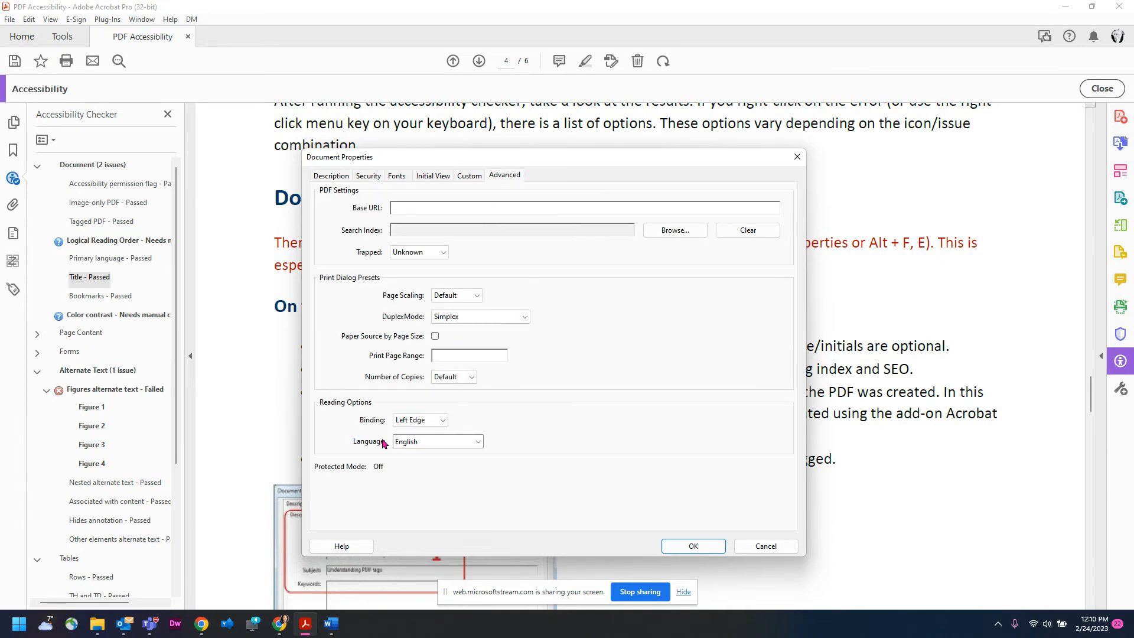
click(481, 442)
scroll(460, 484, up, 4)
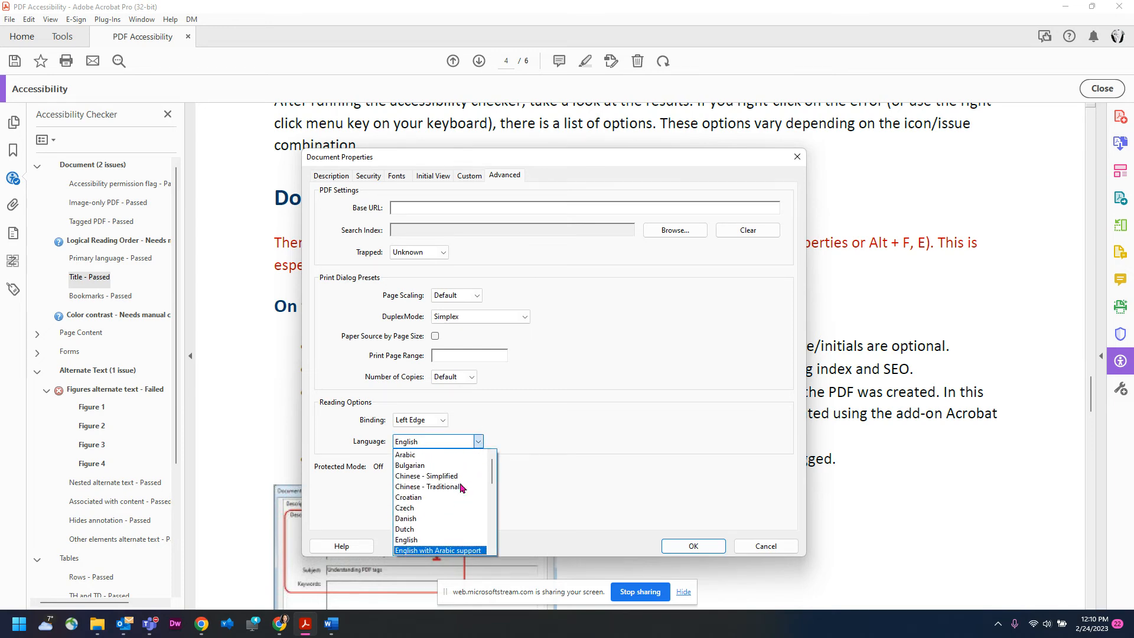
click(441, 539)
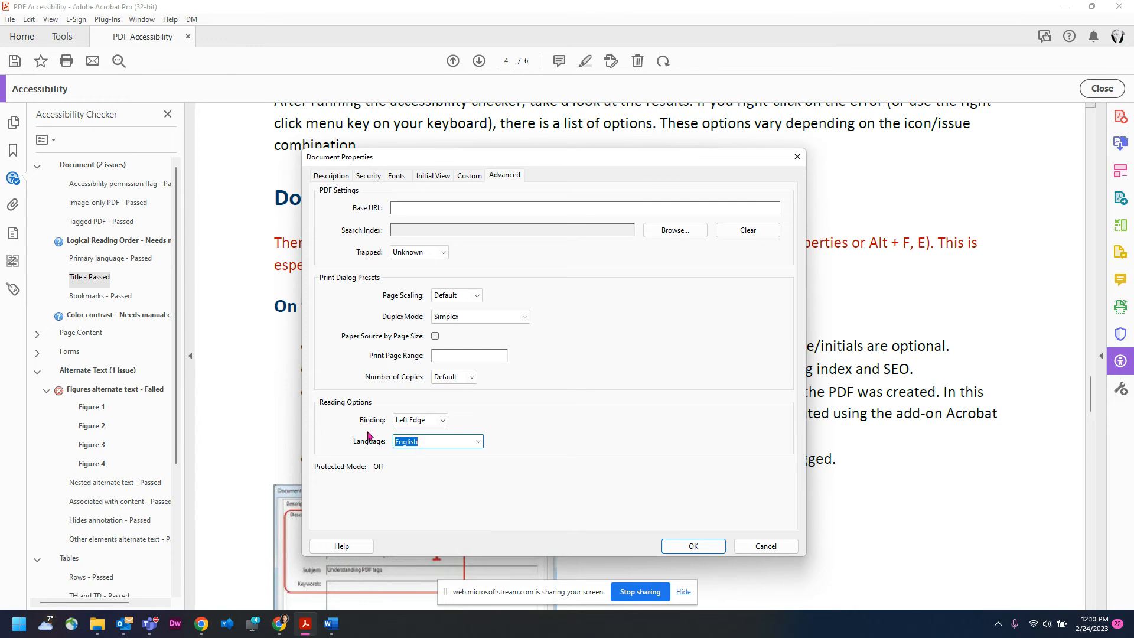
click(478, 443)
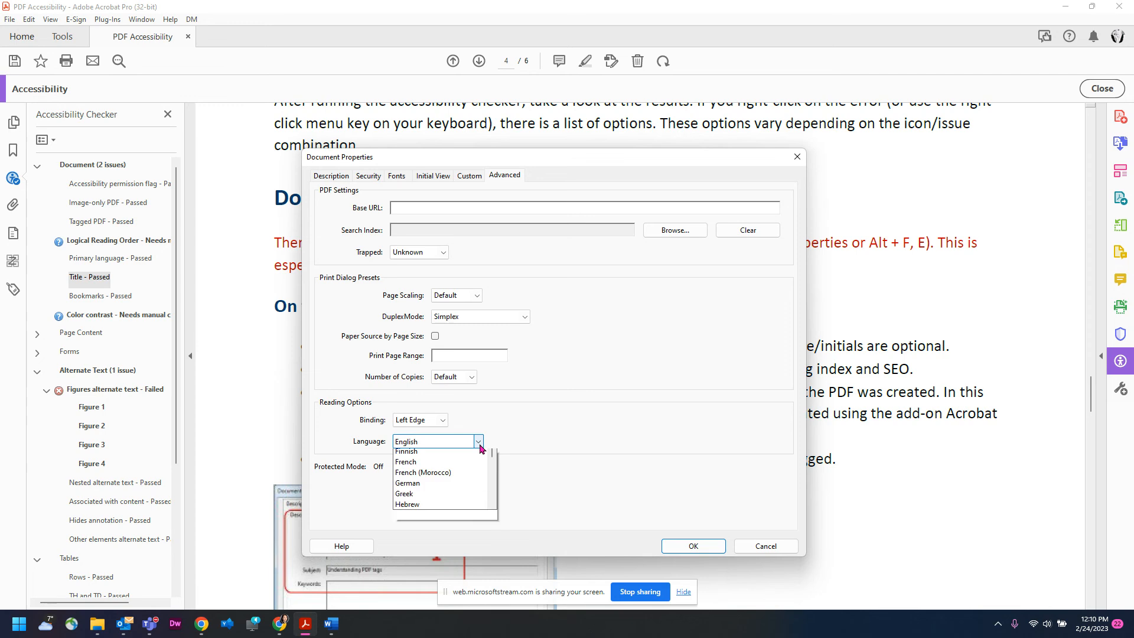
click(523, 424)
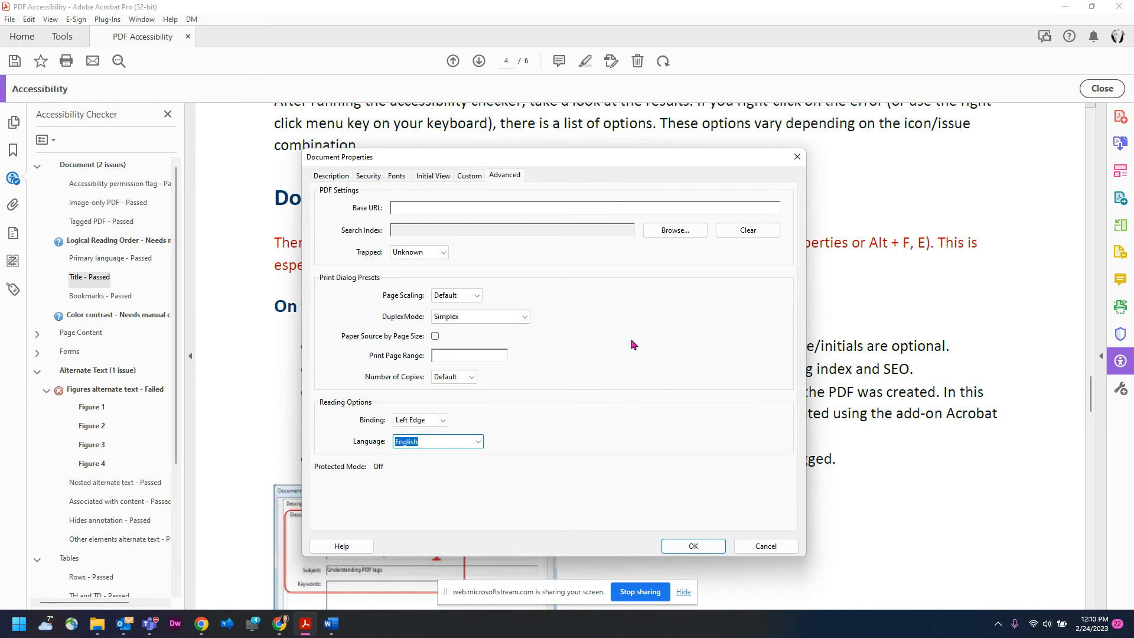
click(331, 176)
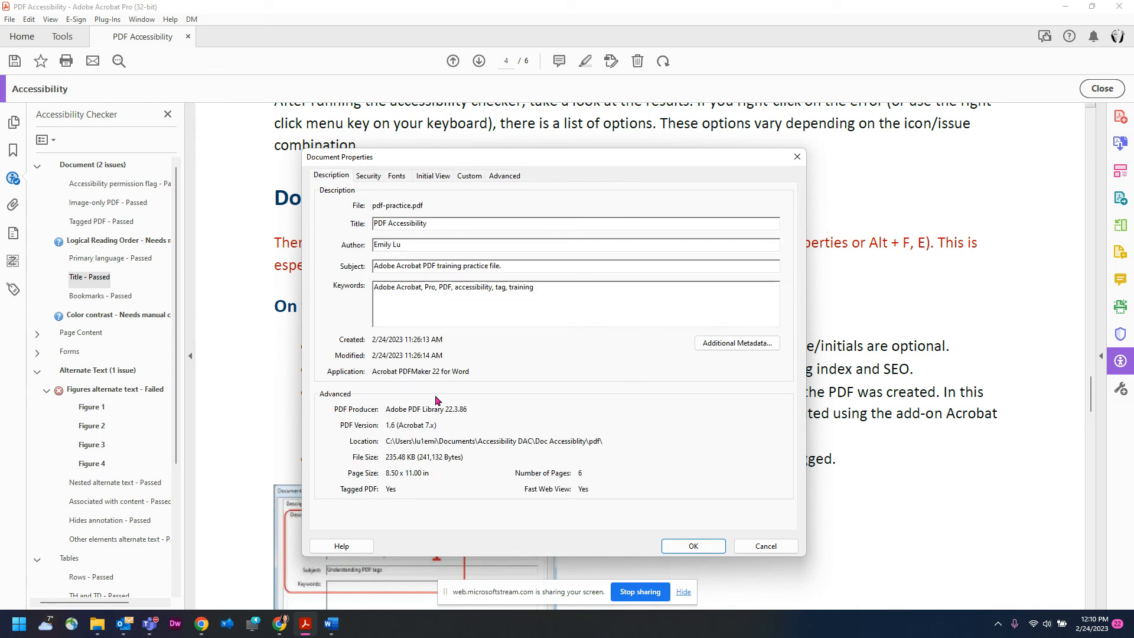
click(690, 545)
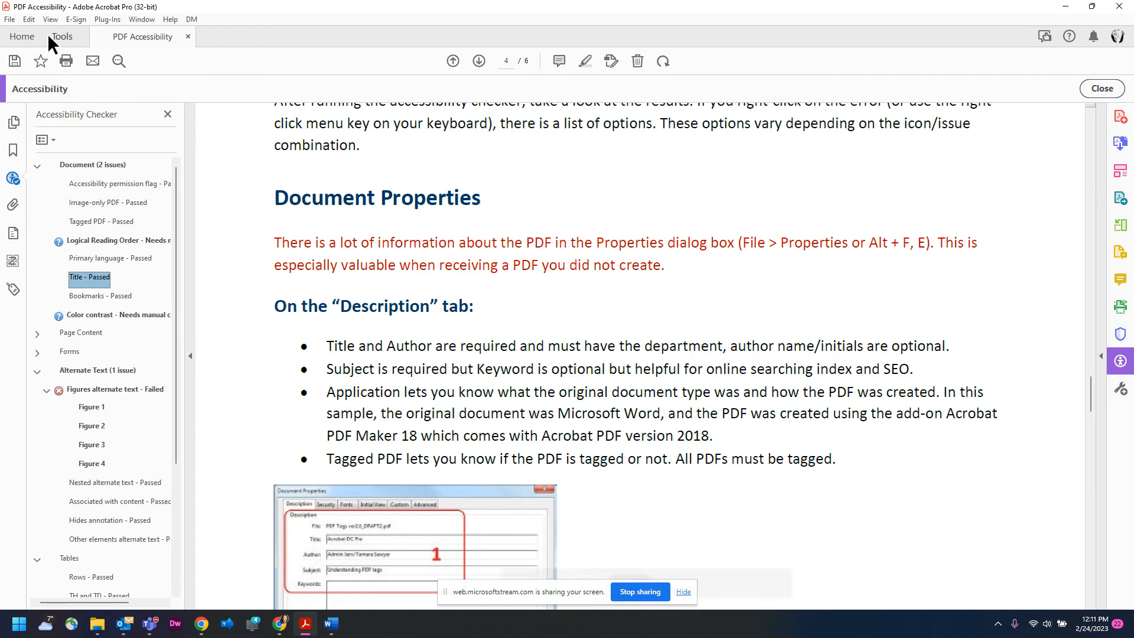
Reopen the document properties and check the initial view's options for showing the file name or document title
click(10, 20)
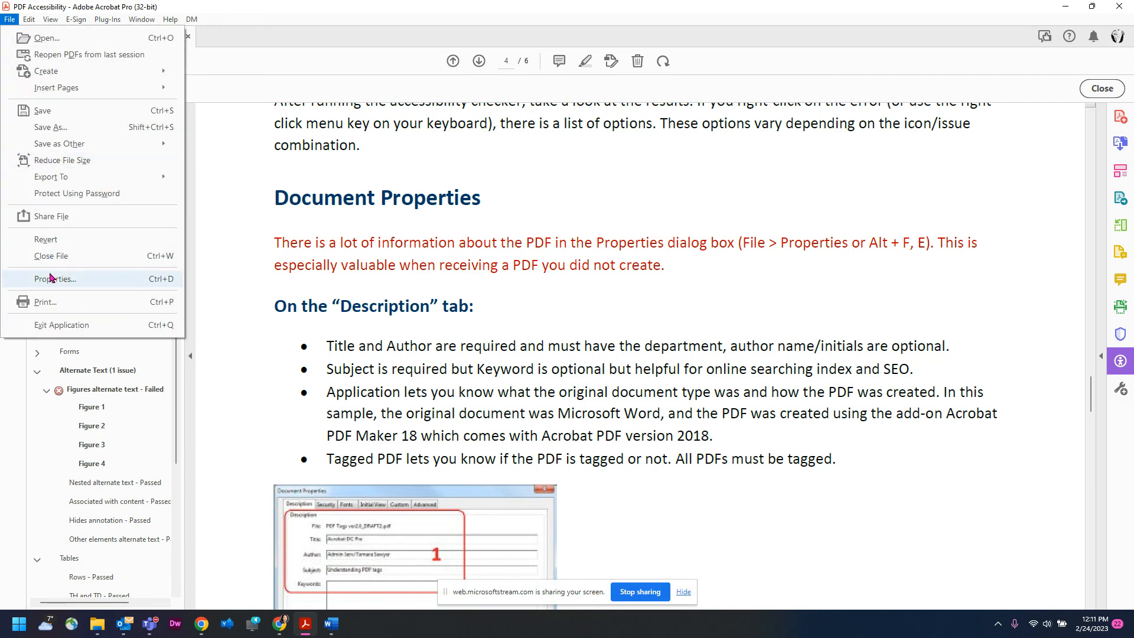
click(223, 278)
key(ctrl+d)
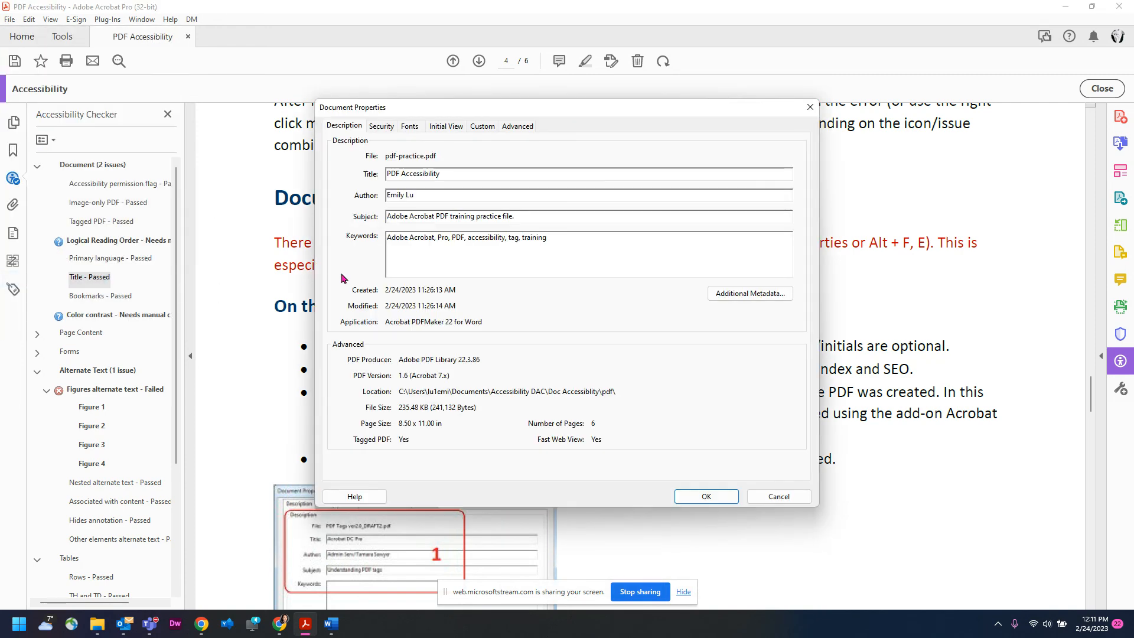
click(446, 126)
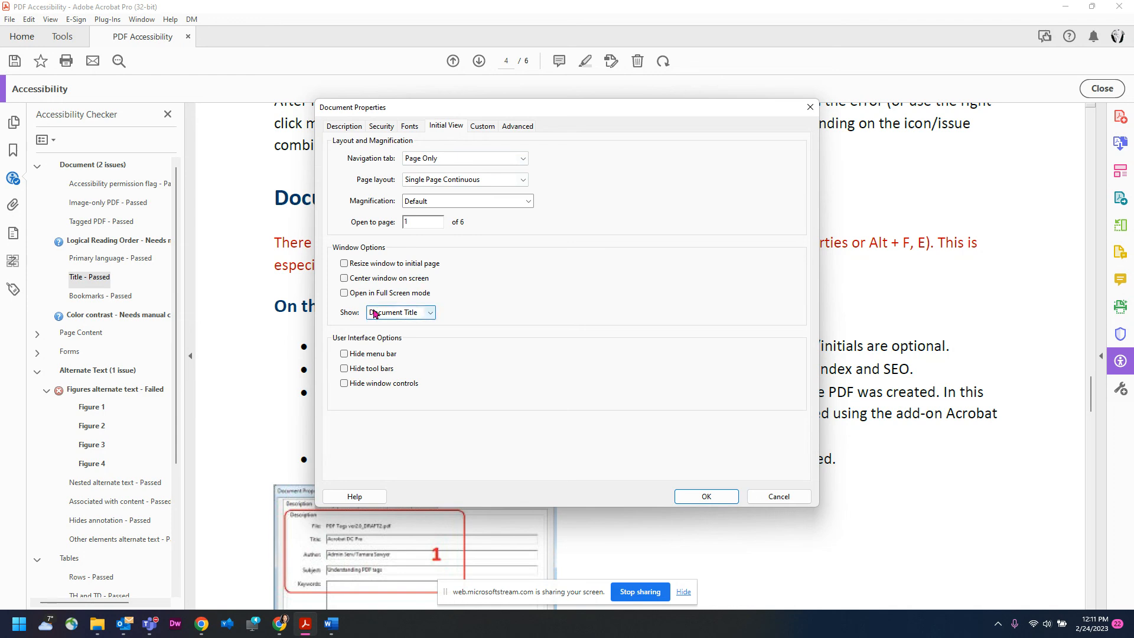
click(430, 317)
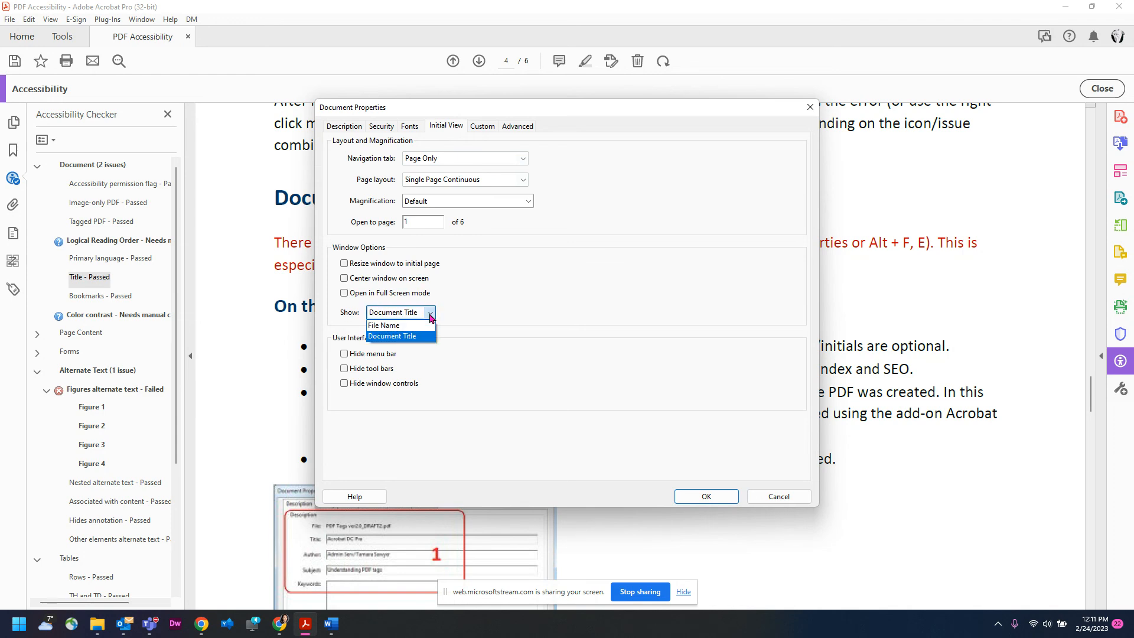
click(494, 319)
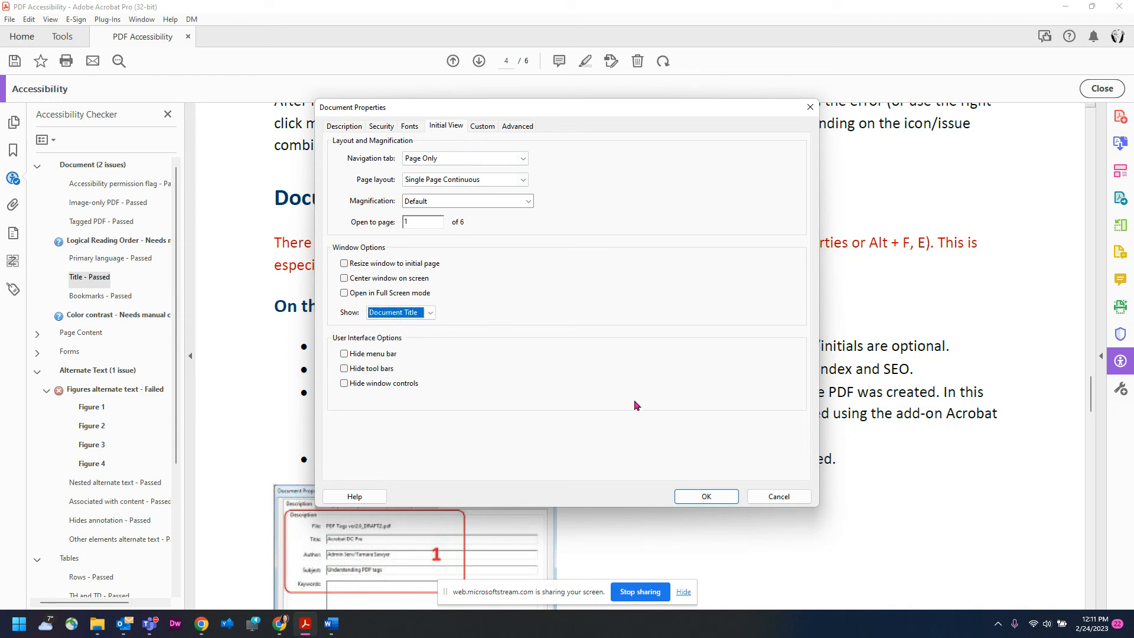